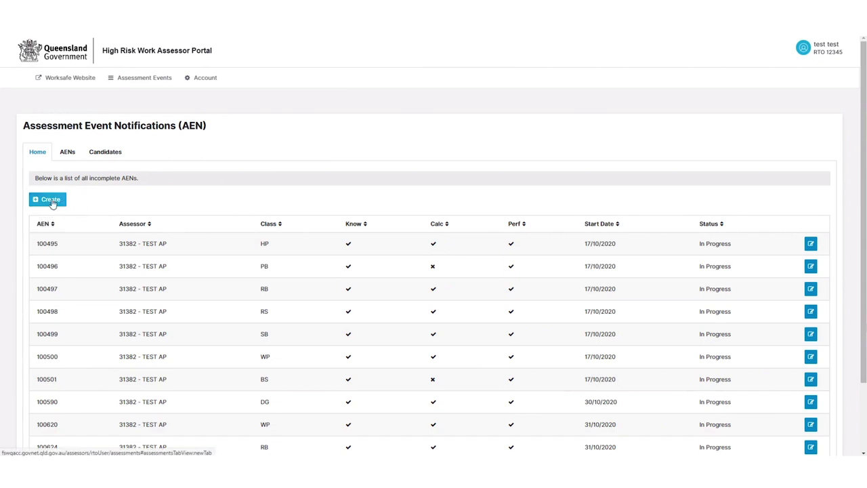
click(49, 200)
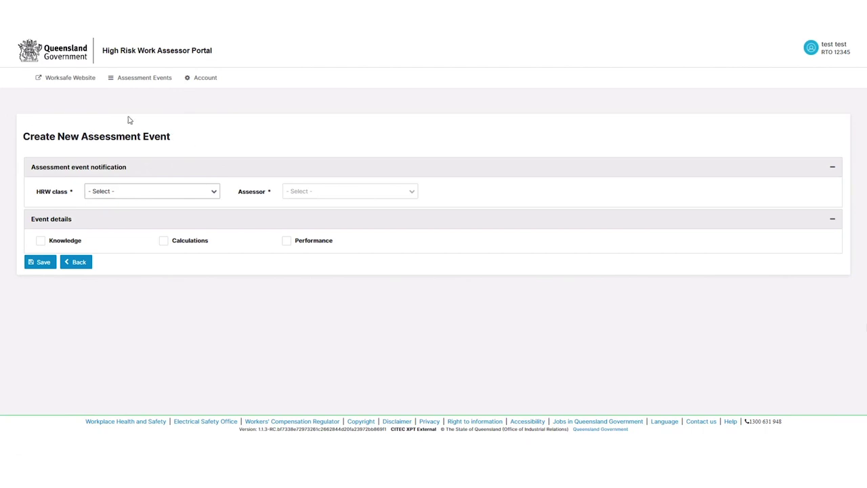
click(193, 194)
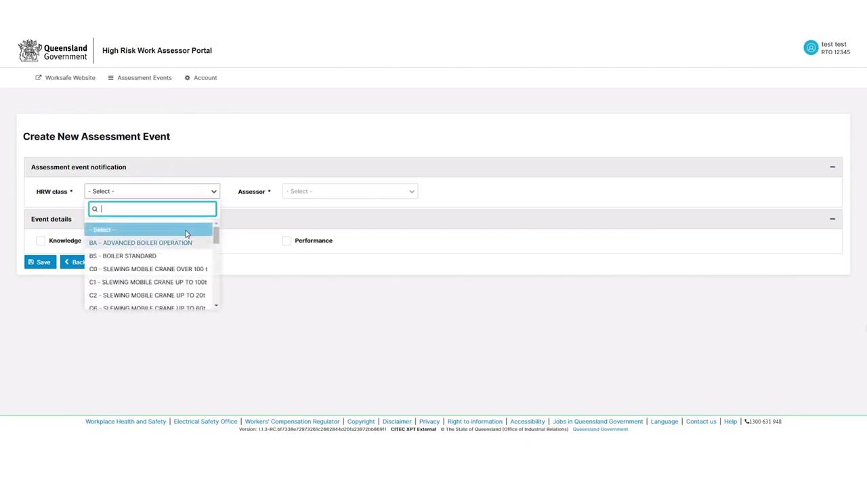
scroll(177, 268, down, 4)
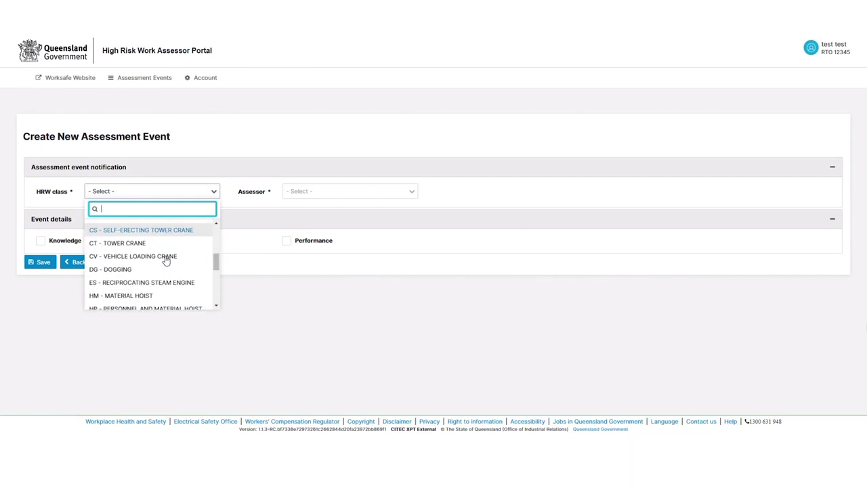
click(129, 269)
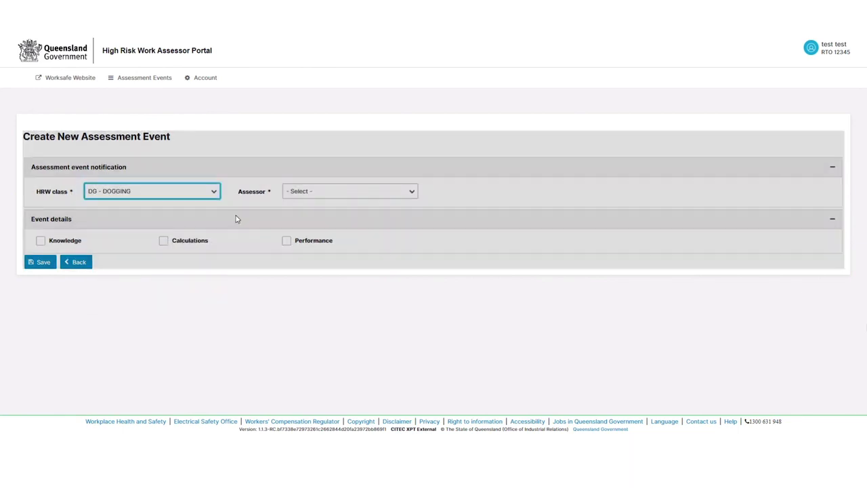
click(318, 197)
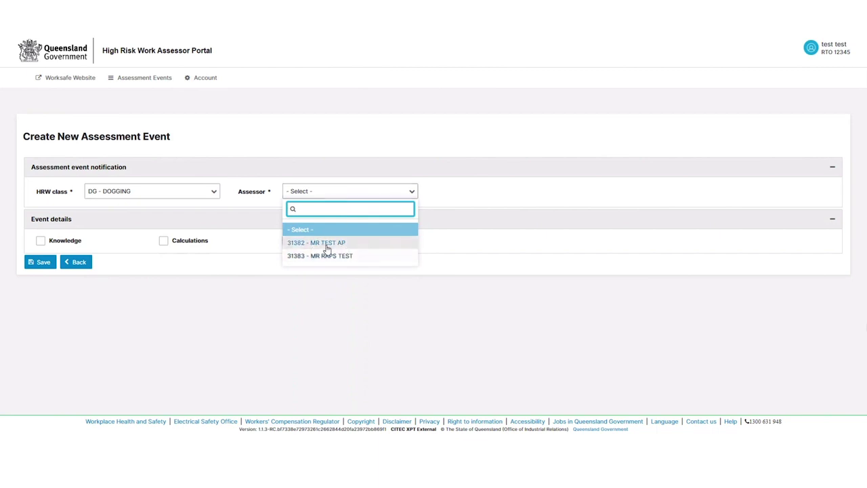
click(324, 247)
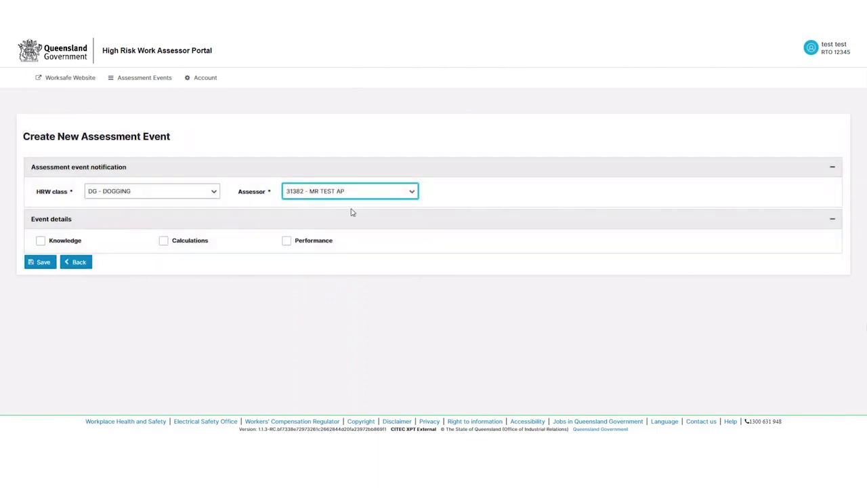
Include Knowledge, Calculations and Performance assessments, then save the event
click(41, 241)
click(164, 242)
click(286, 243)
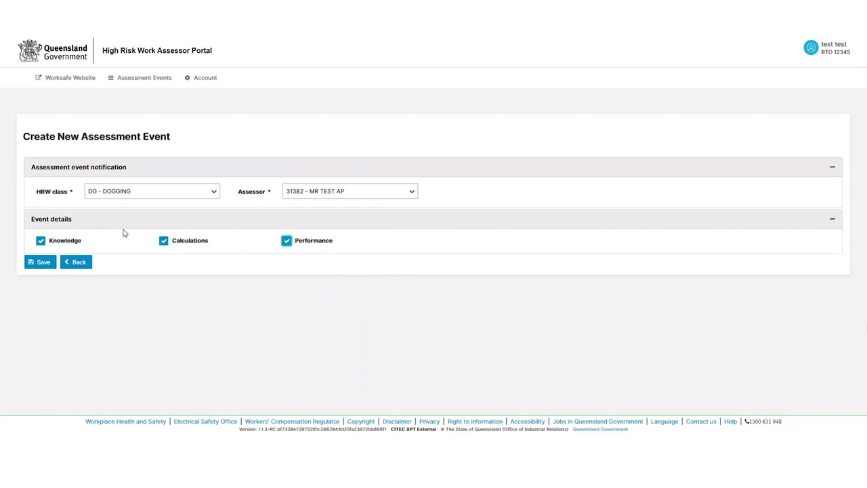
click(286, 242)
click(287, 242)
click(42, 265)
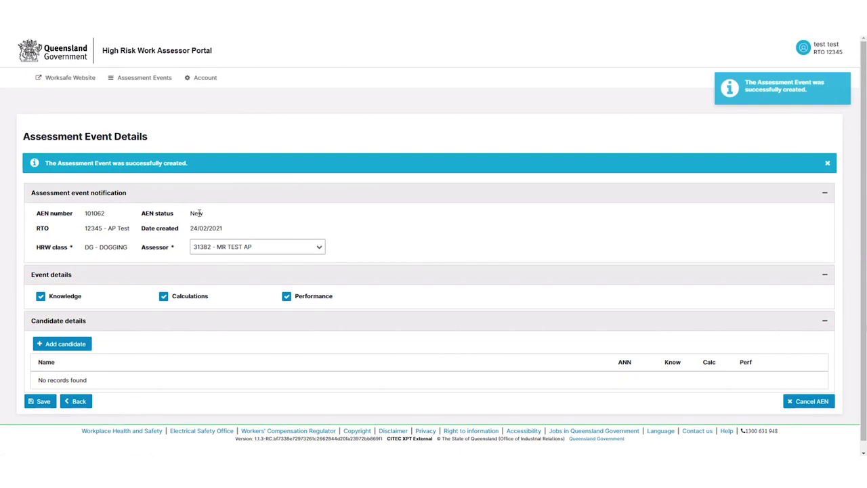
drag(186, 216, 201, 214)
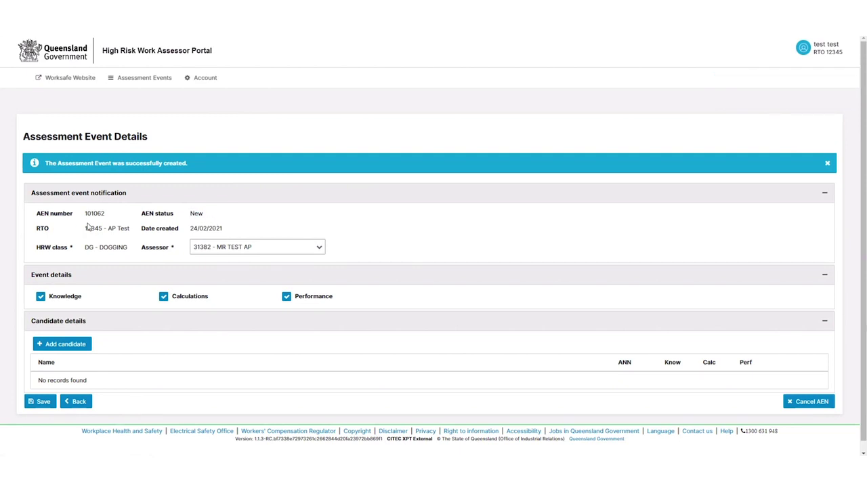
drag(85, 231, 107, 220)
click(267, 227)
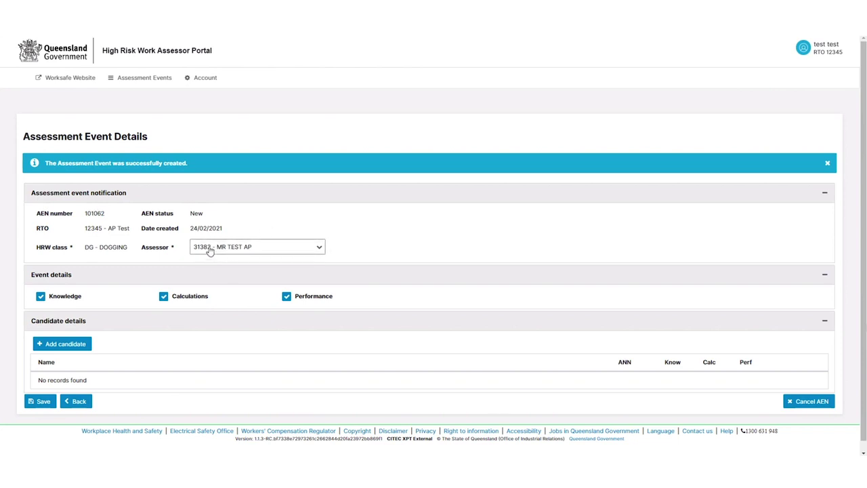
click(276, 248)
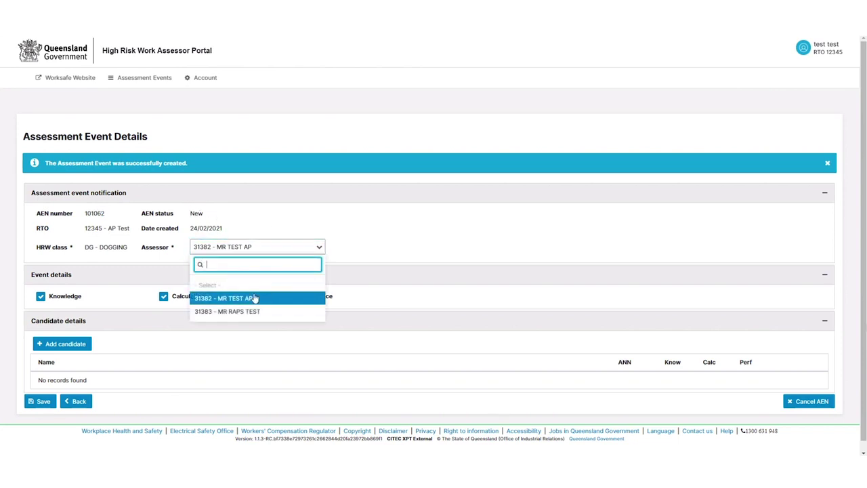
click(358, 253)
scroll(257, 250, down, 1)
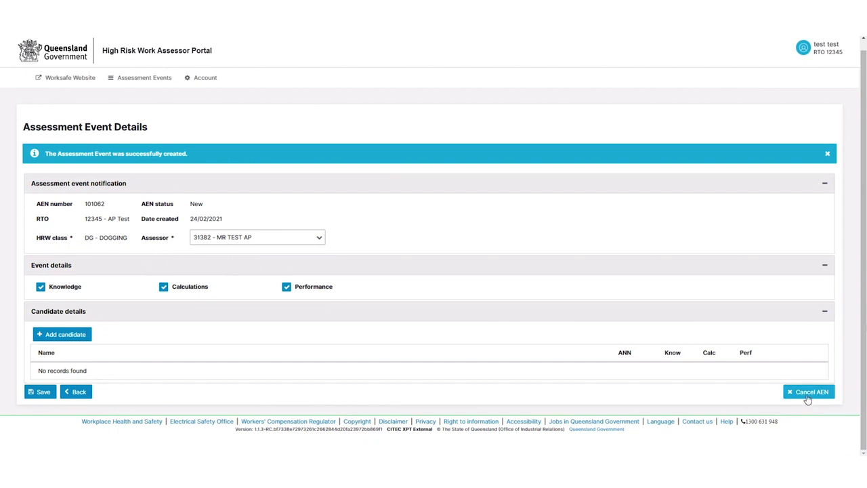
click(59, 336)
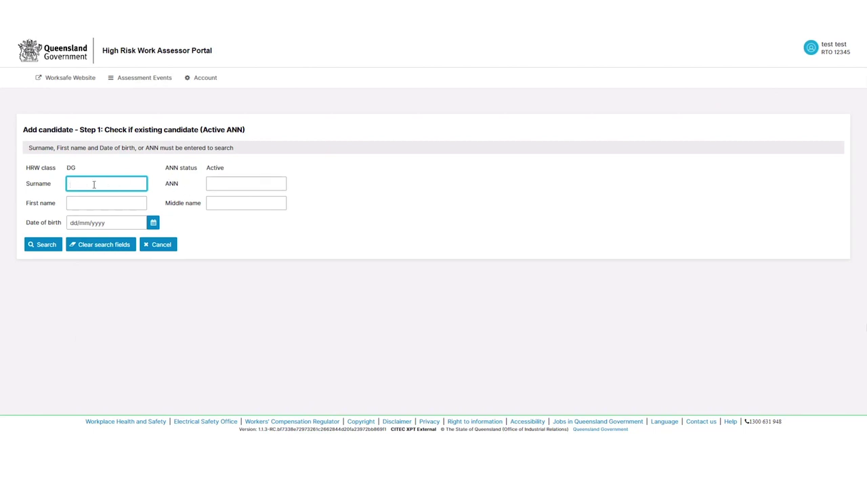
Search for the candidate by surname, first name and date of birth, finding no existing match
key(Tab)
key(Tab)
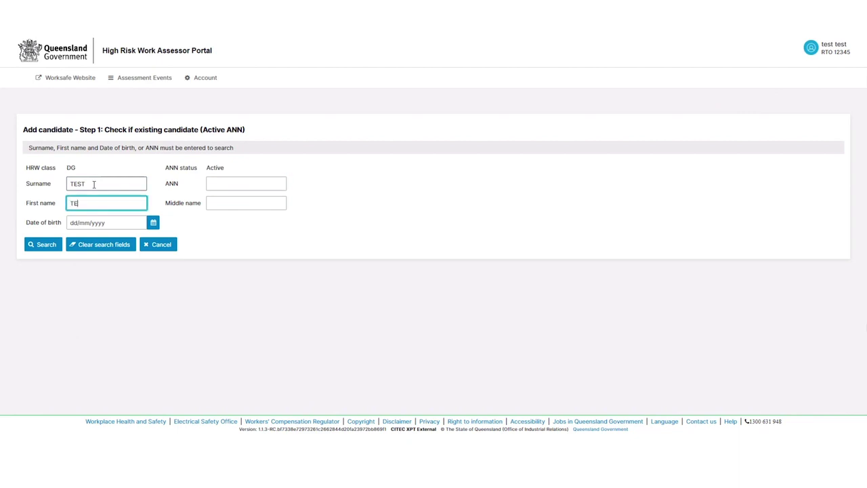
key(Tab)
text(0)
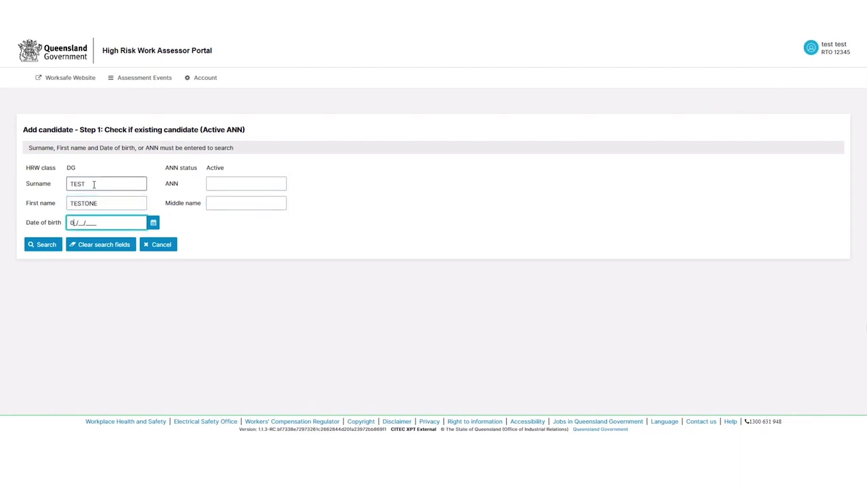
click(57, 244)
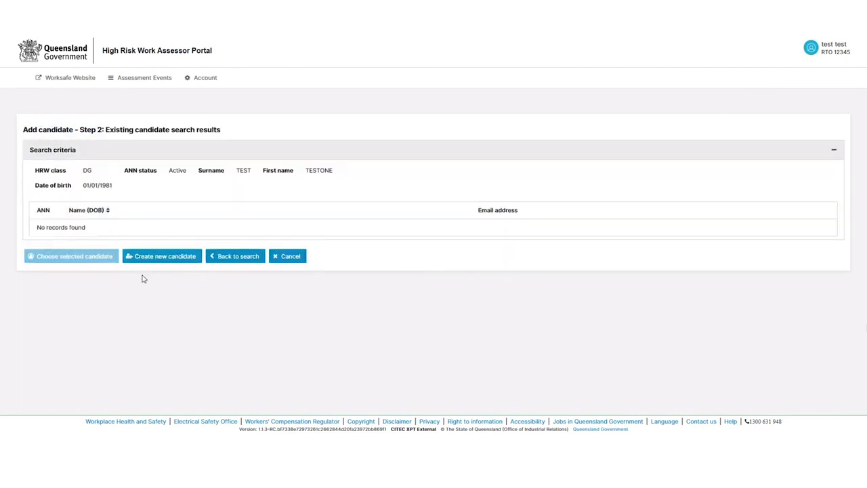
click(162, 264)
Start a new candidate record and fill in the middle name and contact number
click(163, 264)
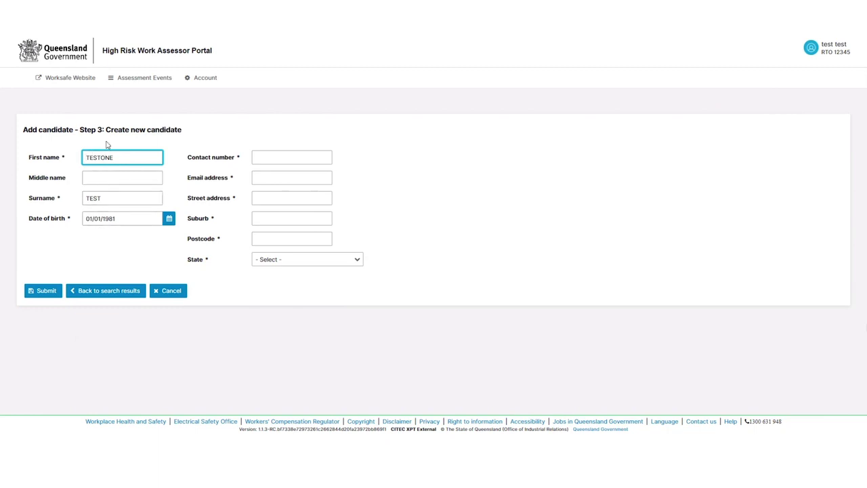
click(89, 178)
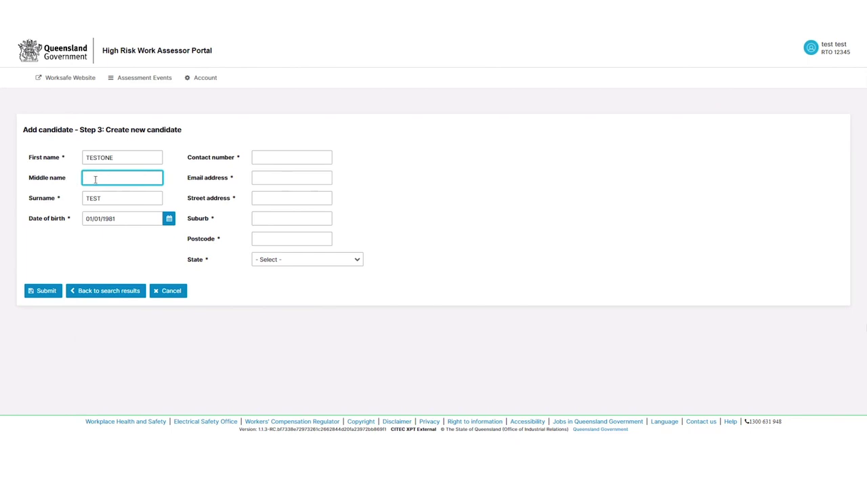
click(281, 159)
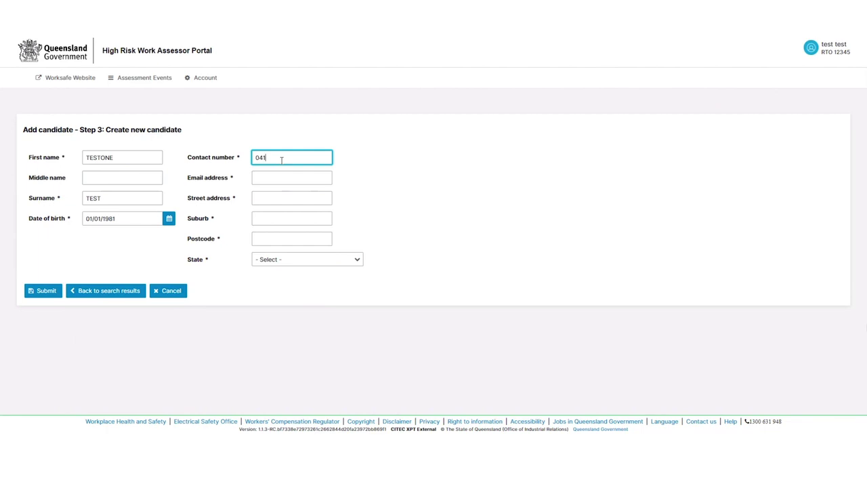
key(Tab)
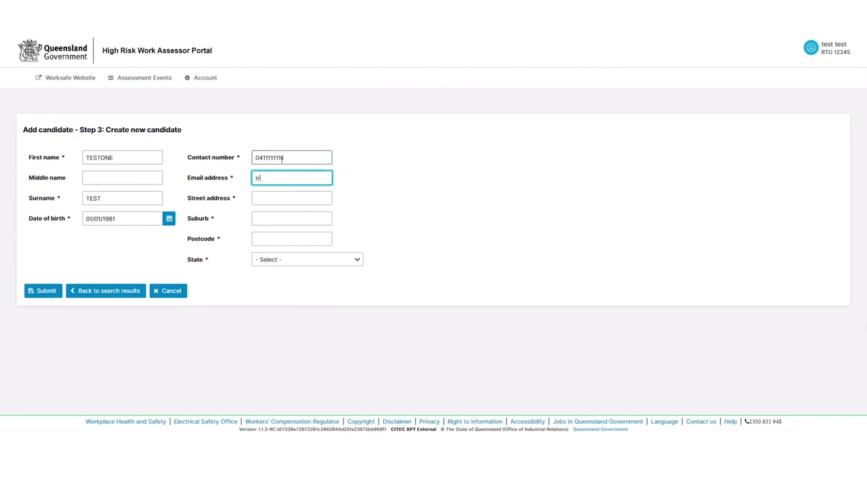
Enter the candidate's email, street address and suburb so postcode and state fill, then submit
key(Tab)
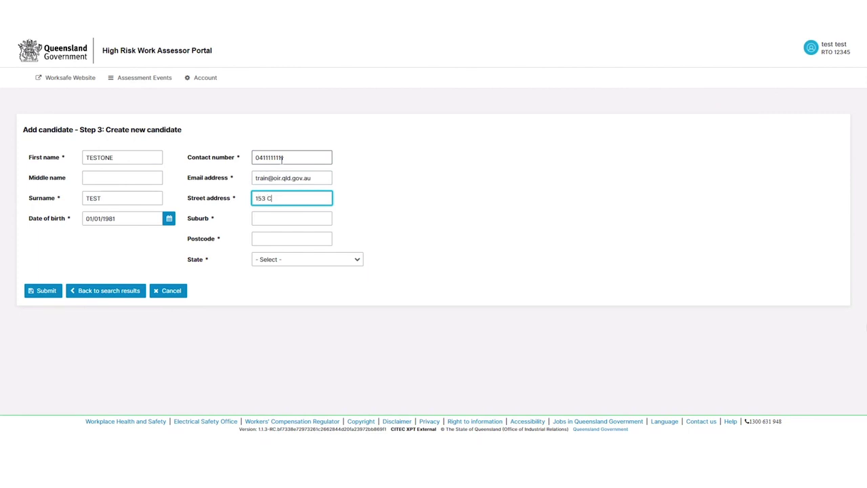
key(Tab)
text(BOWEN H)
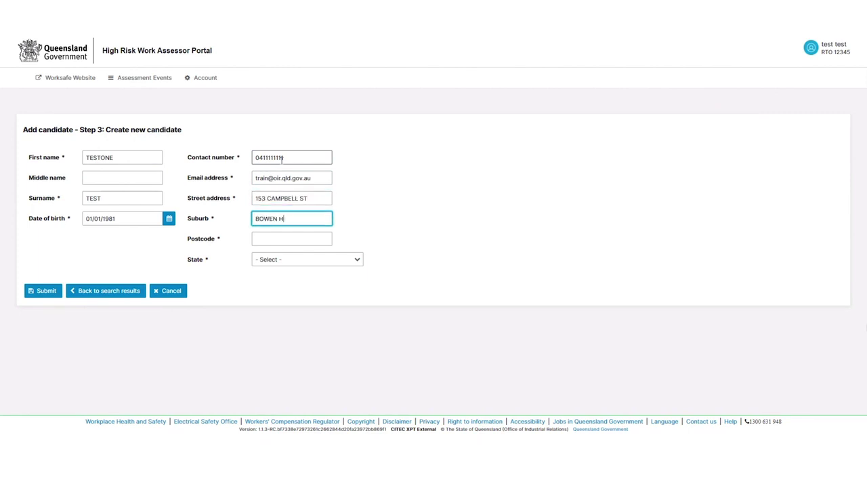
text(IL)
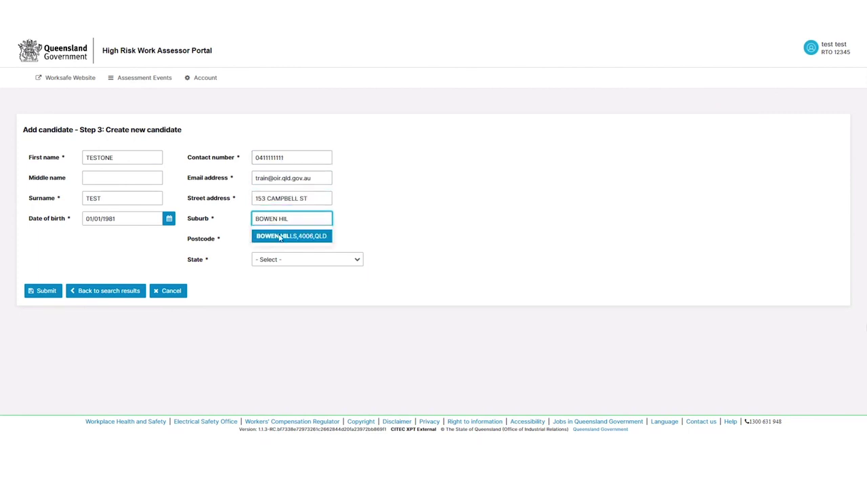
click(274, 238)
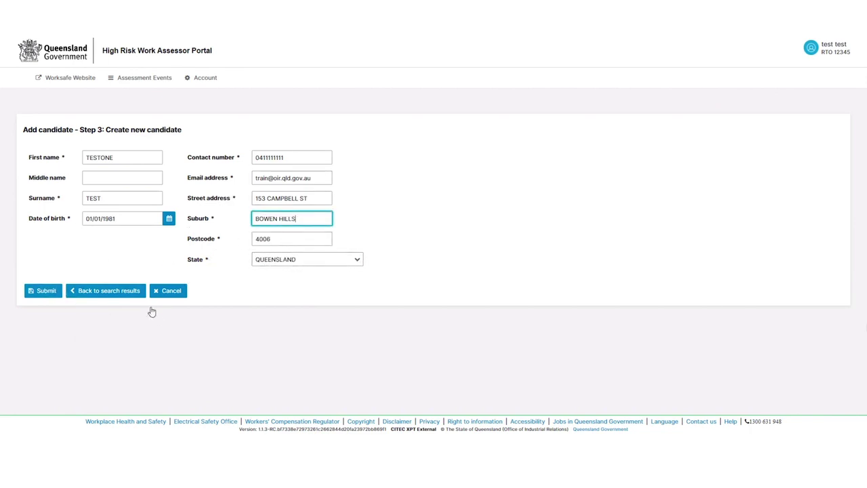
click(42, 291)
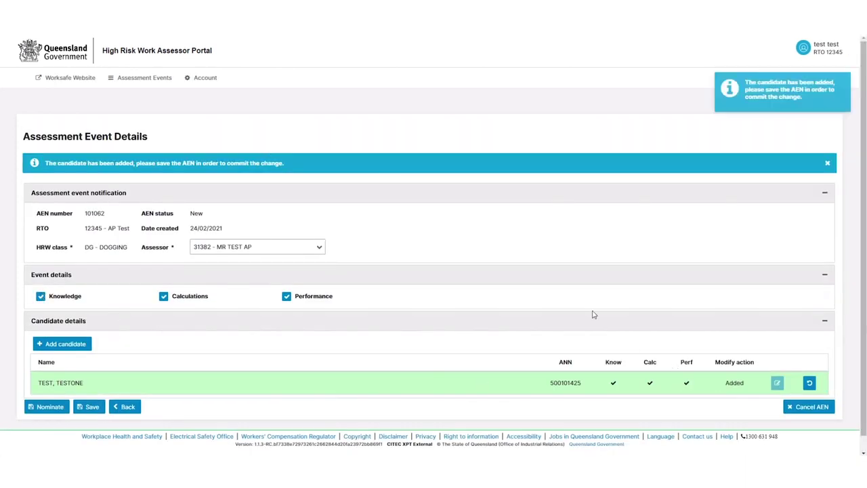
Save the Dogging assessment event to commit the newly added candidate
scroll(271, 339, down, 1)
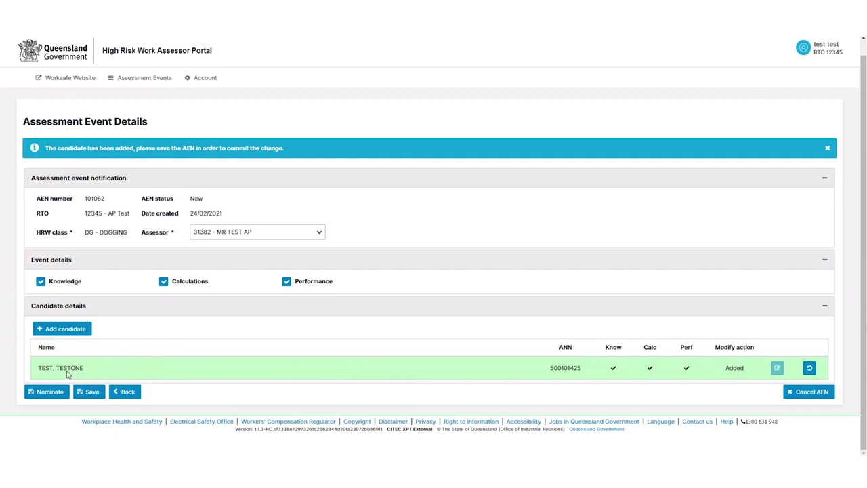
click(87, 393)
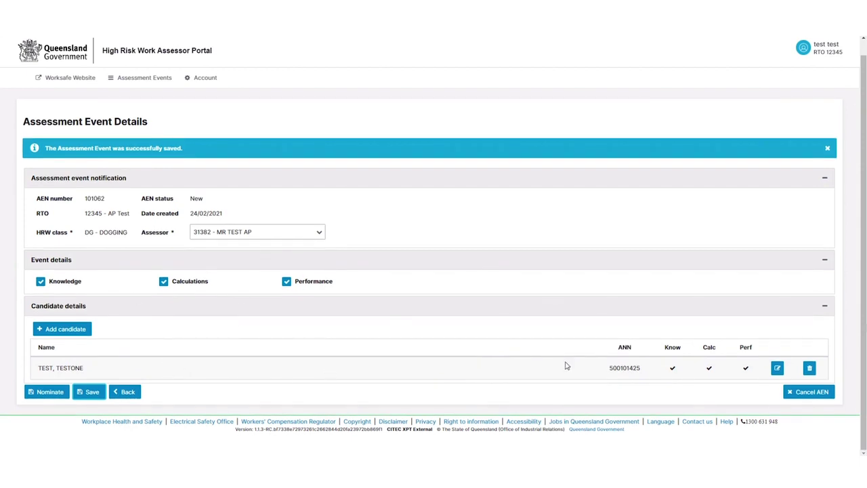
Open the candidate's record for editing and review its details
click(777, 370)
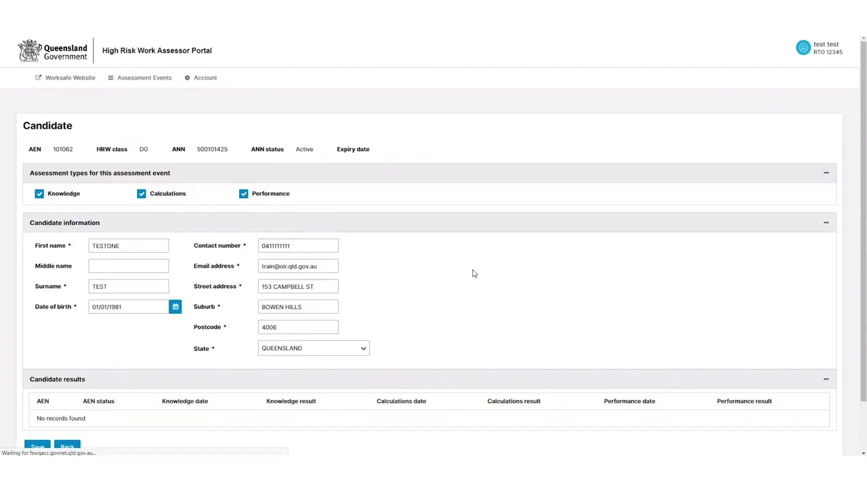
scroll(162, 181, down, 1)
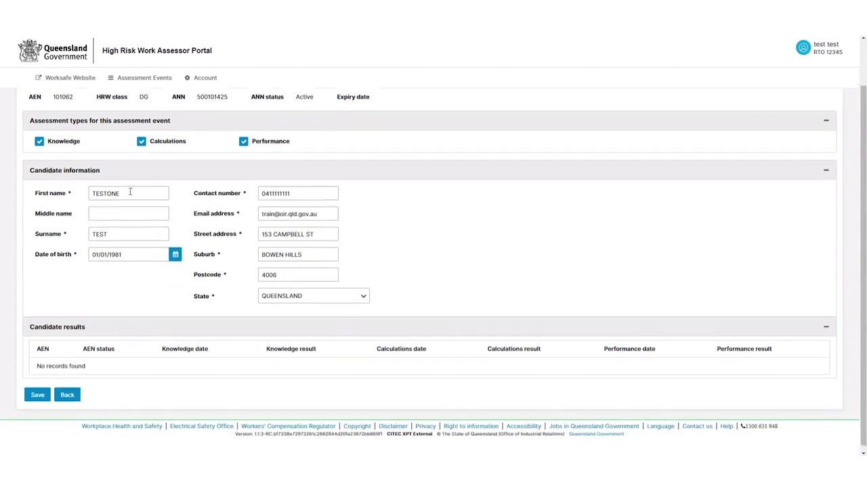
click(94, 184)
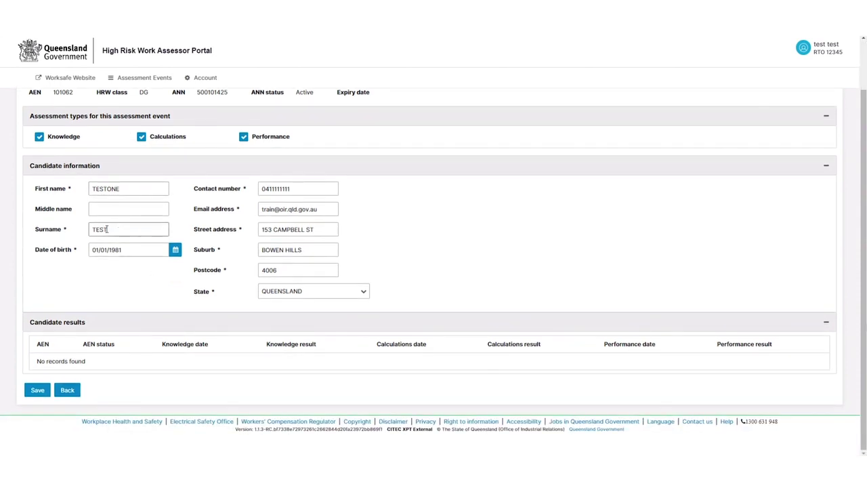
scroll(118, 174, up, 1)
scroll(116, 253, down, 1)
scroll(479, 356, up, 2)
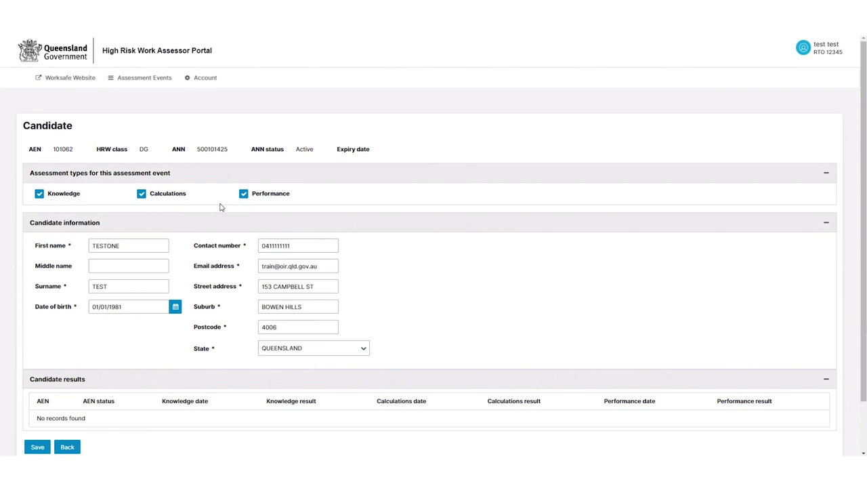
Remove Performance from the candidate's assessment types, save, and return to the event details
click(243, 193)
scroll(218, 203, down, 1)
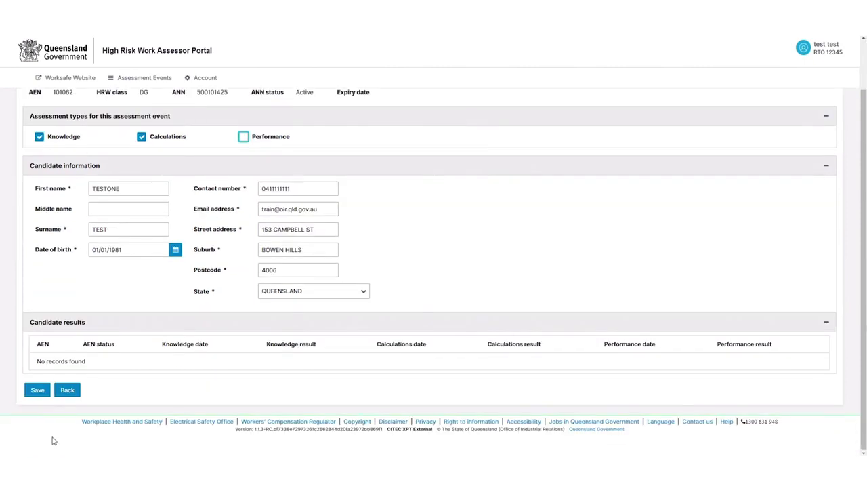
click(38, 390)
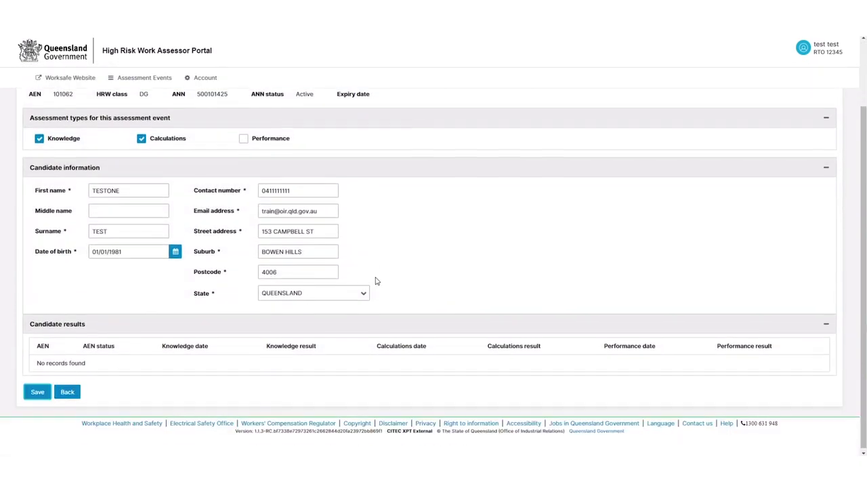
scroll(391, 277, down, 2)
click(68, 391)
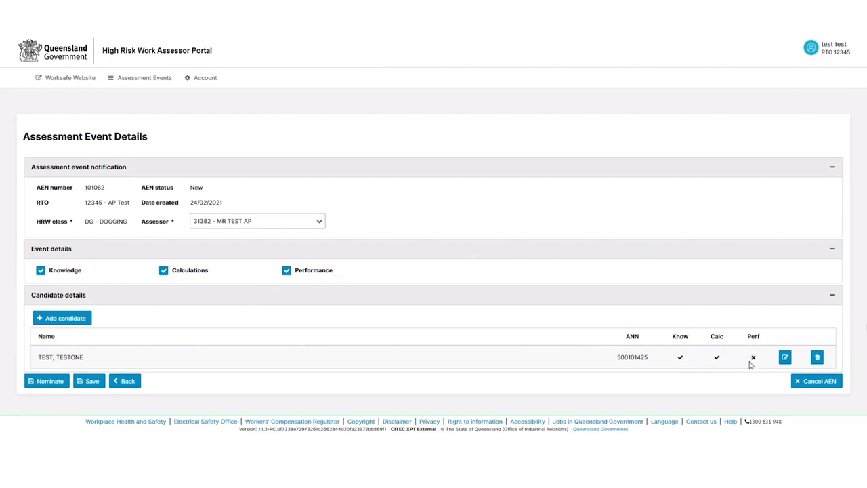
Toggle the event's Performance checkbox off and back on, then save the event
click(287, 271)
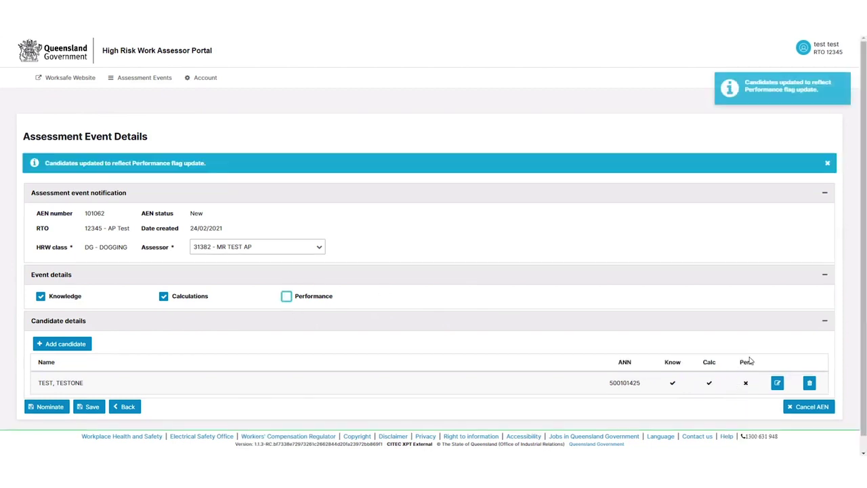
click(287, 297)
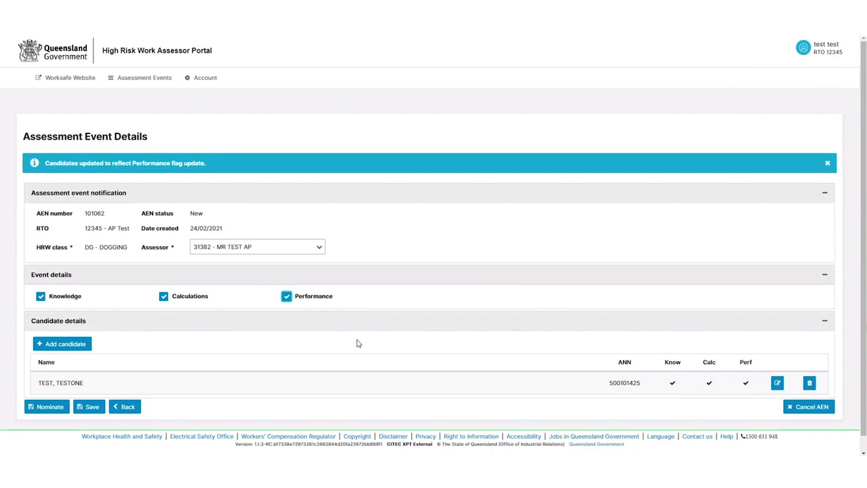
click(91, 406)
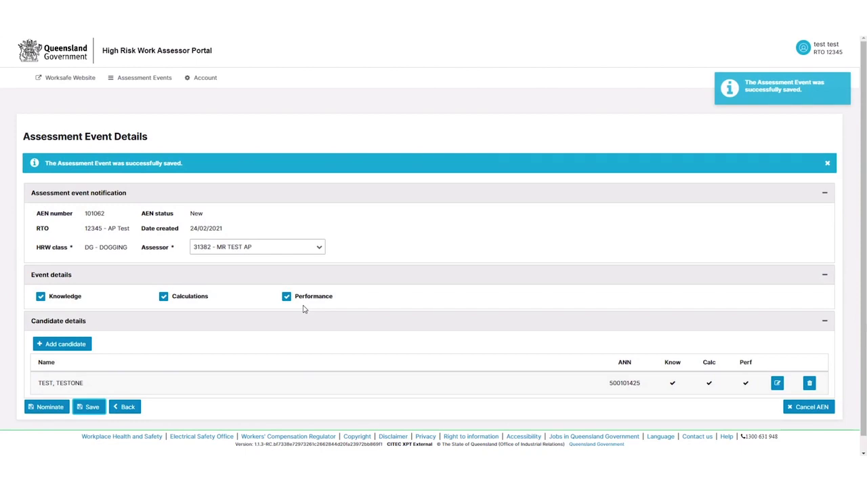
scroll(125, 357, down, 1)
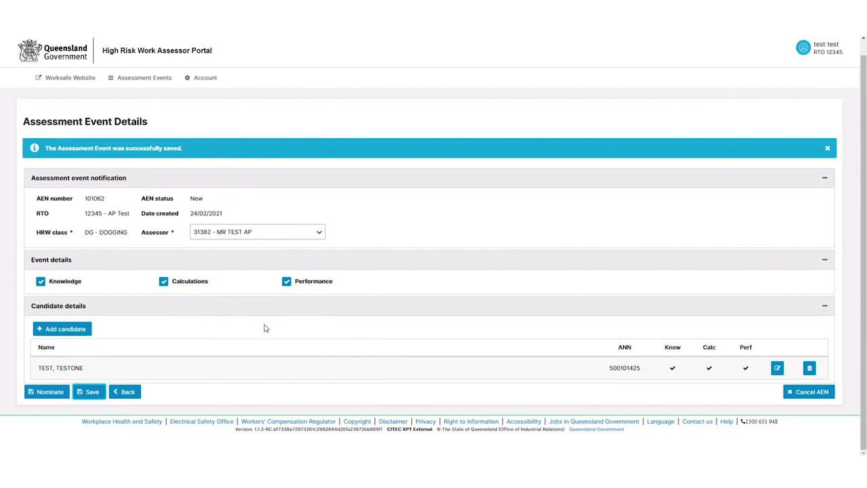
Nominate assessment event 101062 and confirm with Yes
click(49, 393)
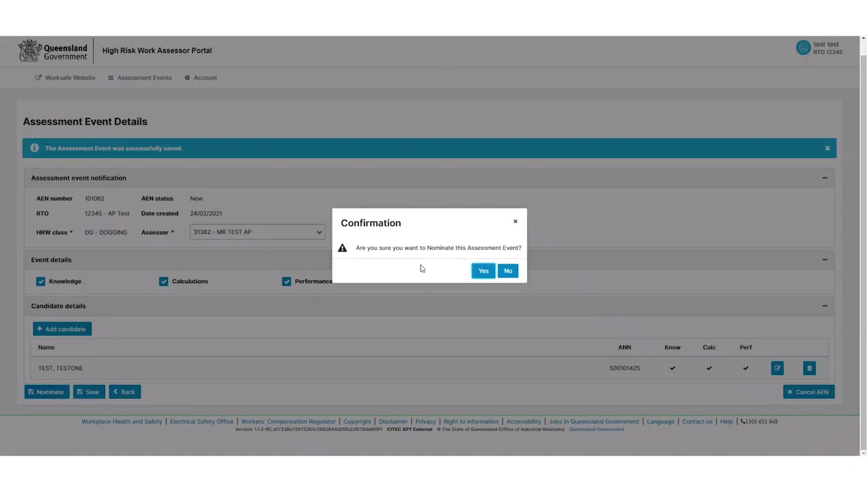
click(484, 271)
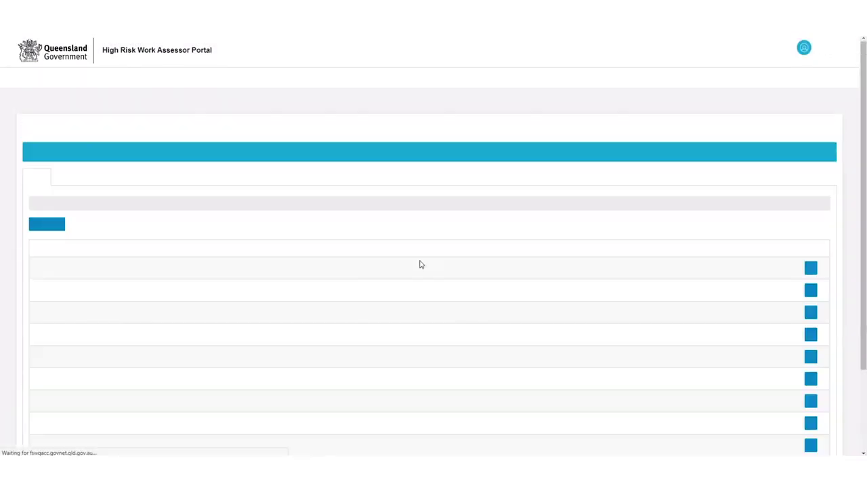